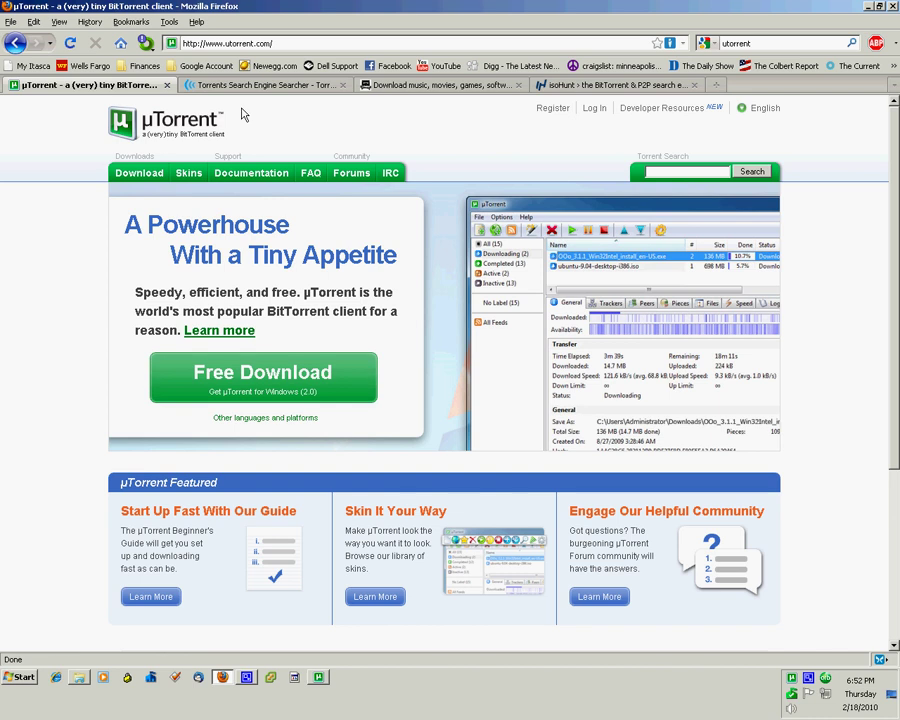
# - Launch µTorrent and go to the Directories page of its Preferences
pyautogui.click(318, 677)
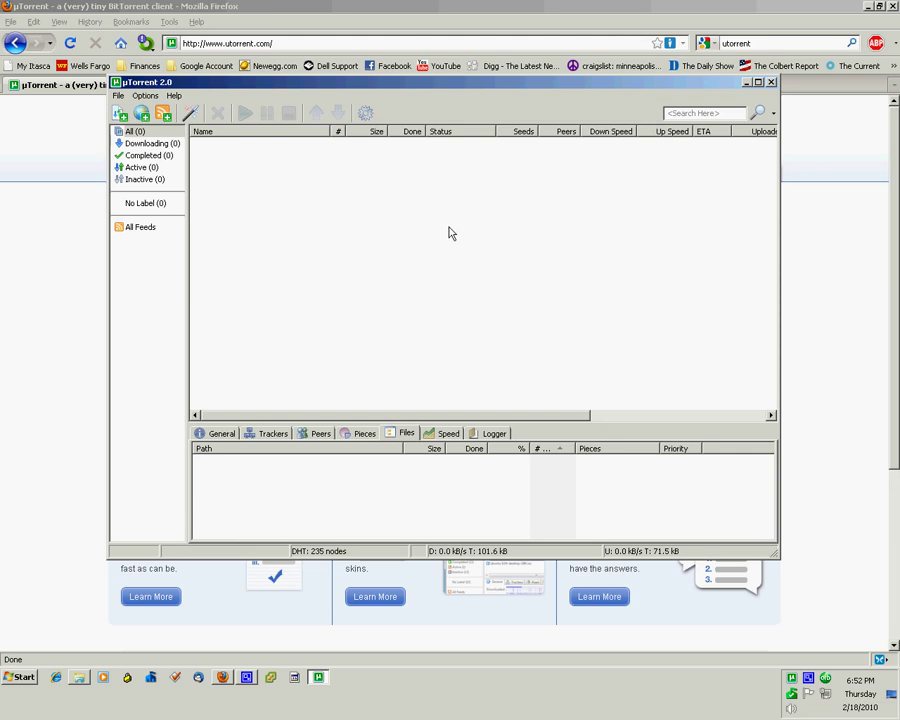
pyautogui.click(145, 95)
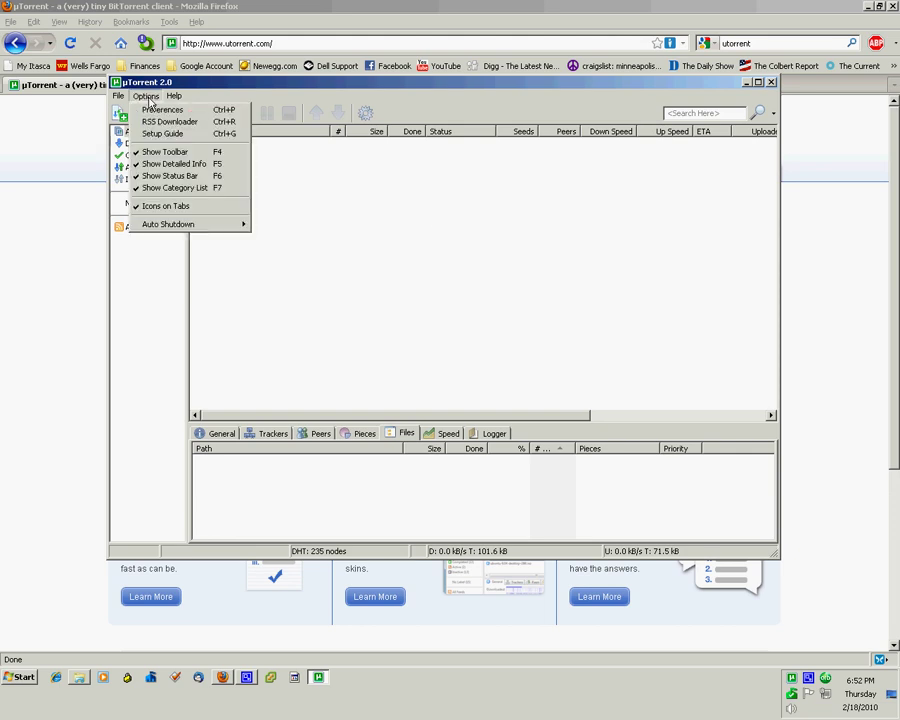
pyautogui.click(156, 109)
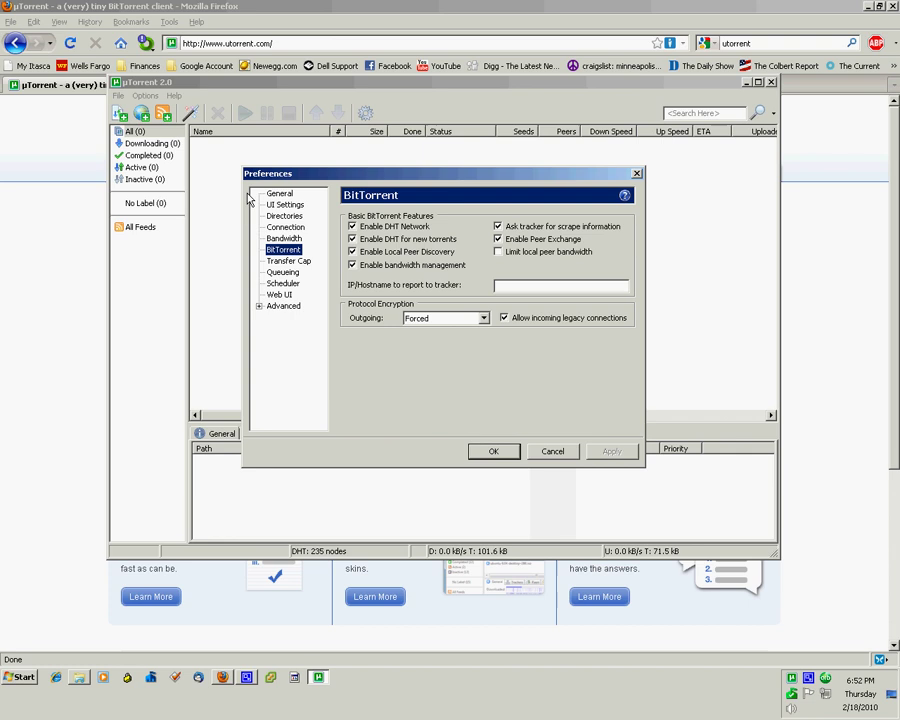
pyautogui.click(285, 204)
pyautogui.click(284, 216)
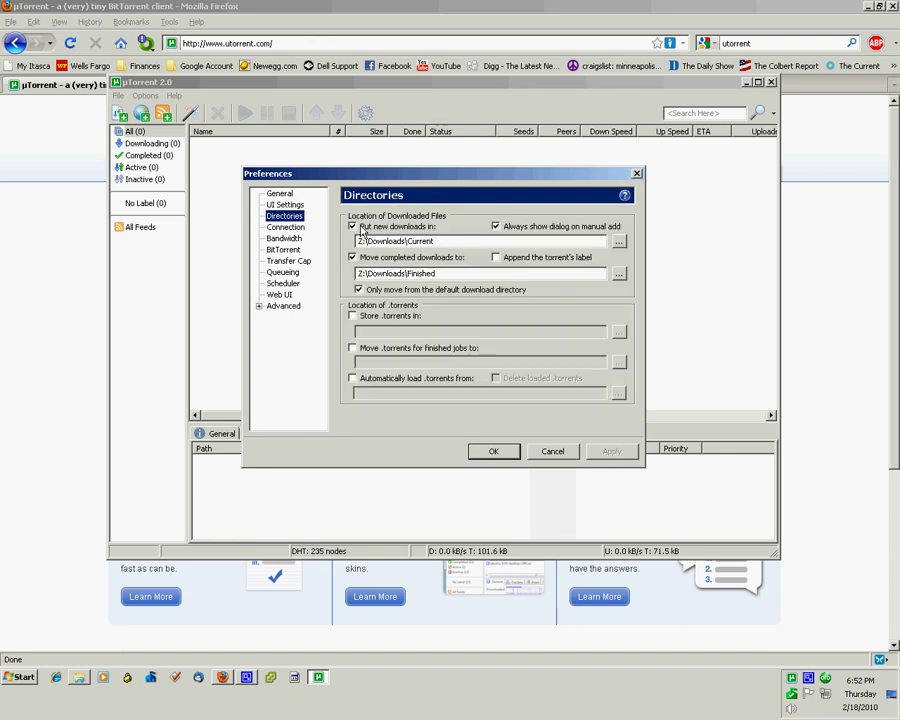
# - Check the new and completed download paths, Z:\Downloads\Current and Z:\Downloads\Finished, against the Downloads folder
pyautogui.doubleClick(395, 241)
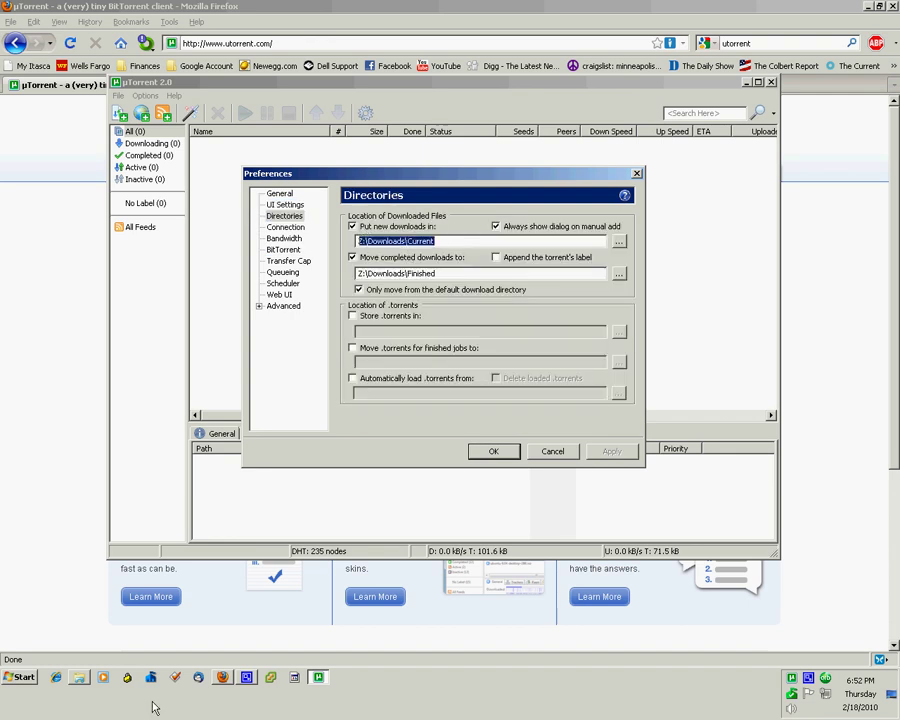
pyautogui.click(79, 677)
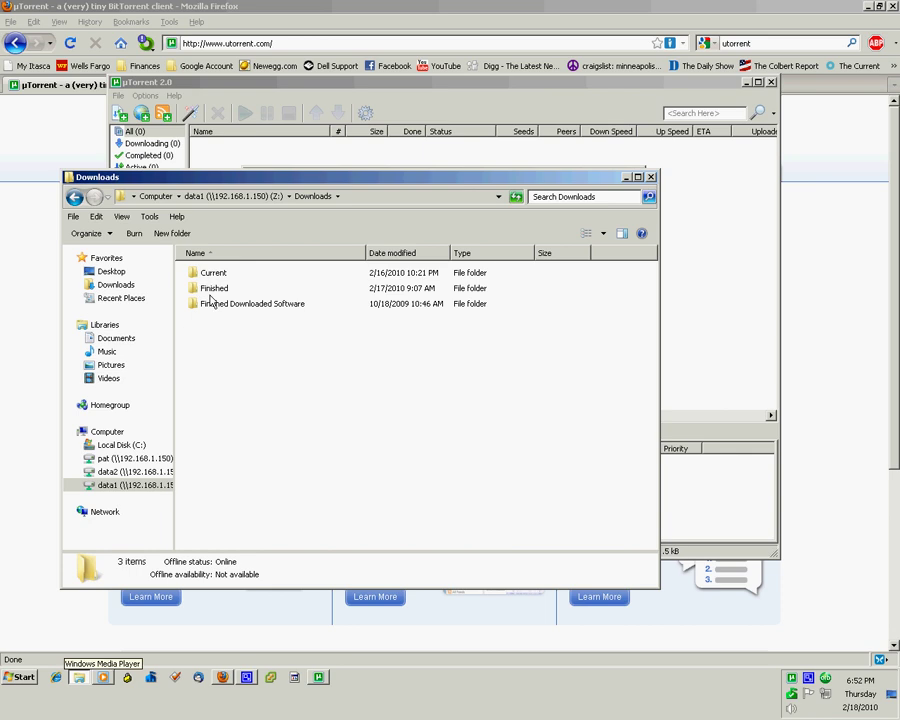
pyautogui.click(435, 86)
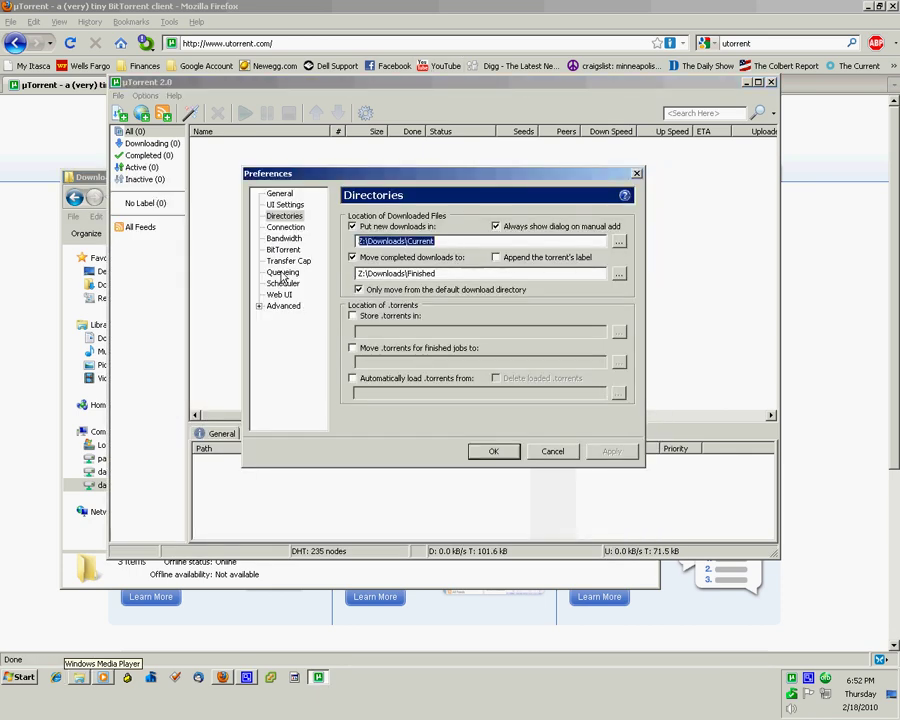
pyautogui.press('Tab')
pyautogui.press('Tab')
pyautogui.press('Tab')
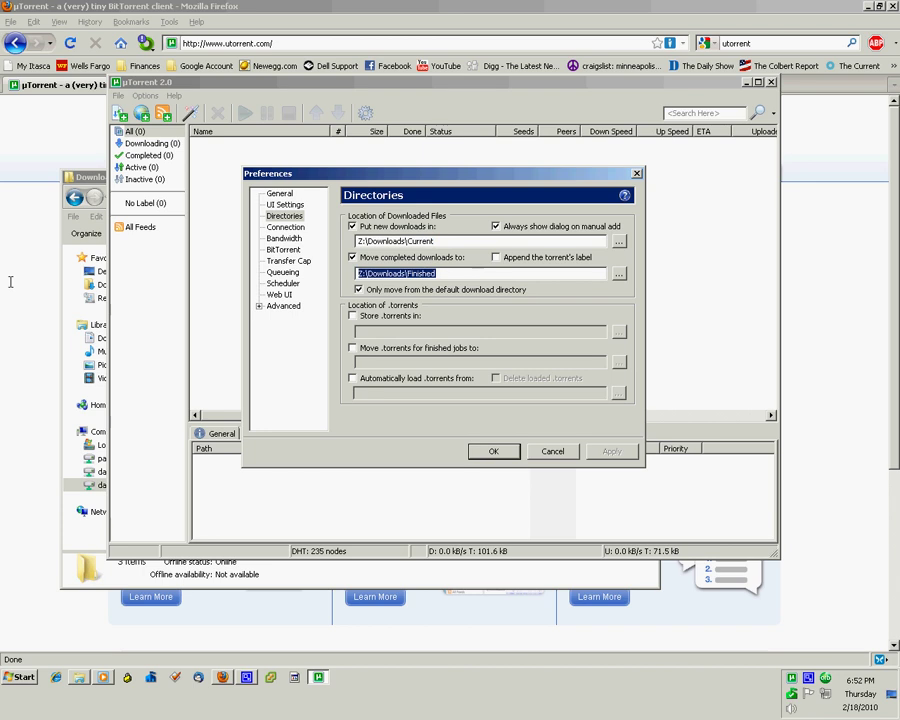
pyautogui.click(462, 276)
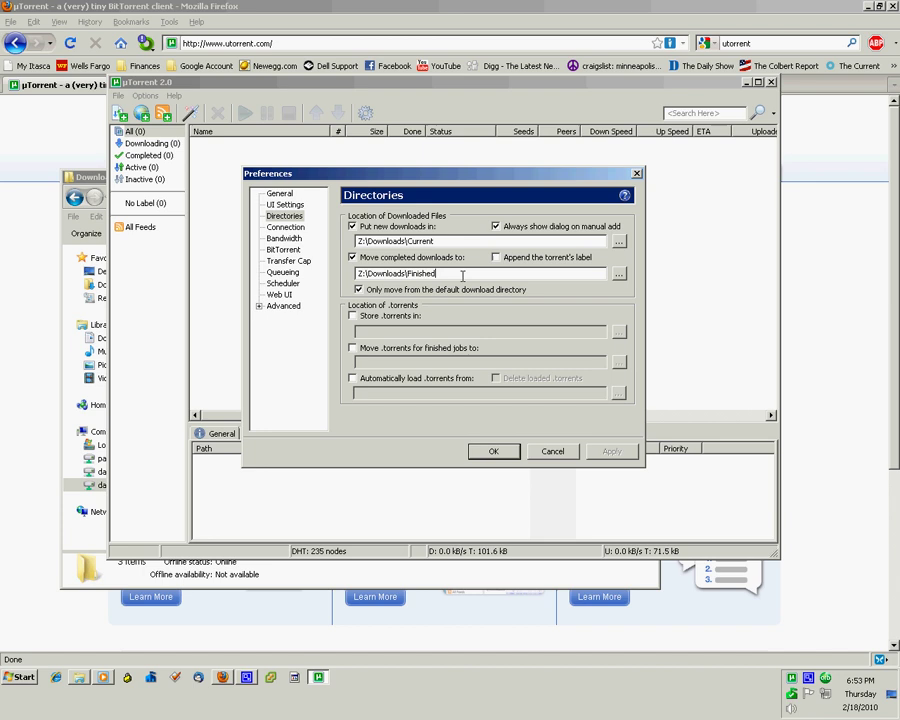
pyautogui.click(457, 241)
# - On the Bandwidth page, limit maximum upload rate to 10 kB/s and confirm download rate is 450 kB/s
pyautogui.click(284, 227)
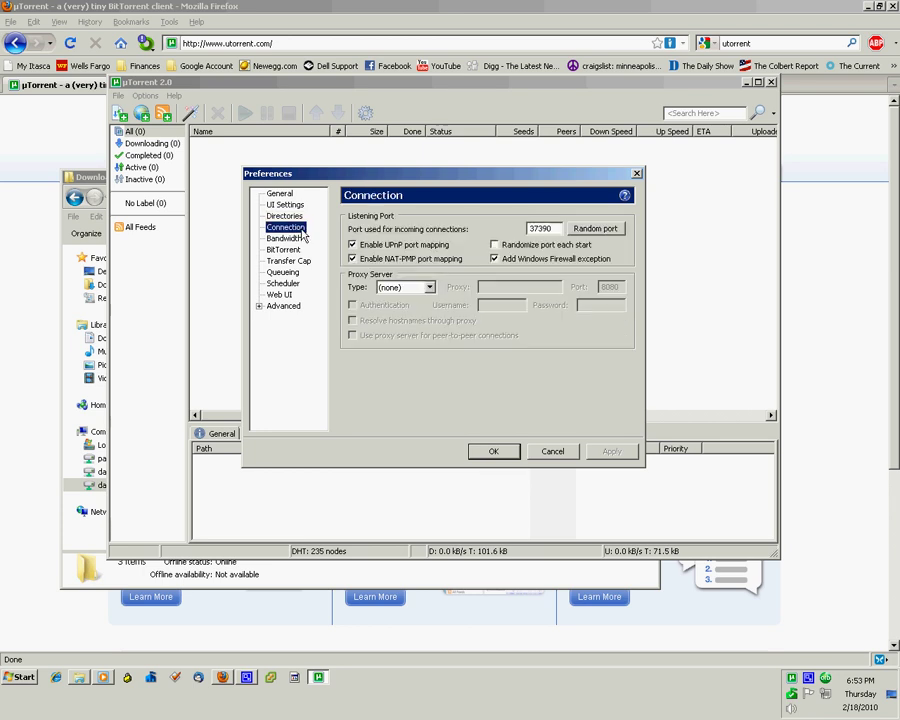
pyautogui.click(285, 239)
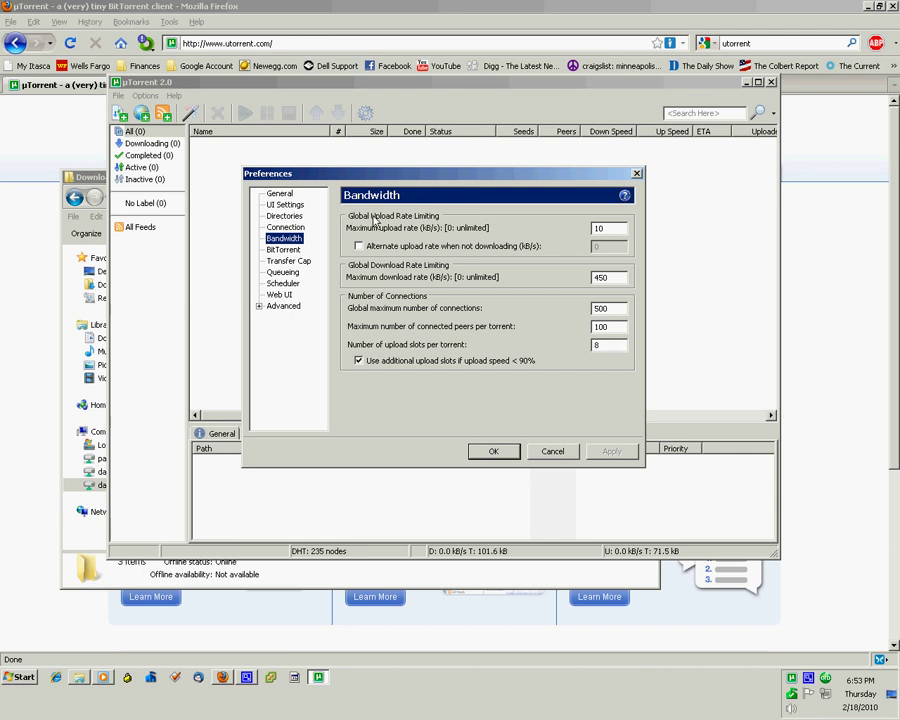
pyautogui.moveTo(622, 229); pyautogui.dragTo(446, 224)
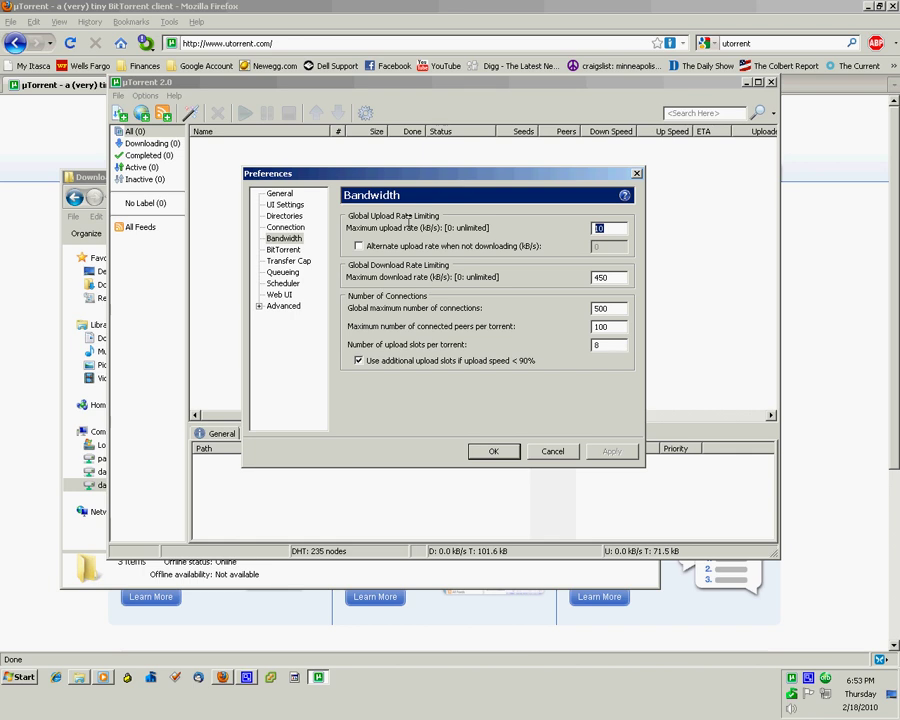
pyautogui.click(609, 230)
pyautogui.doubleClick(611, 229)
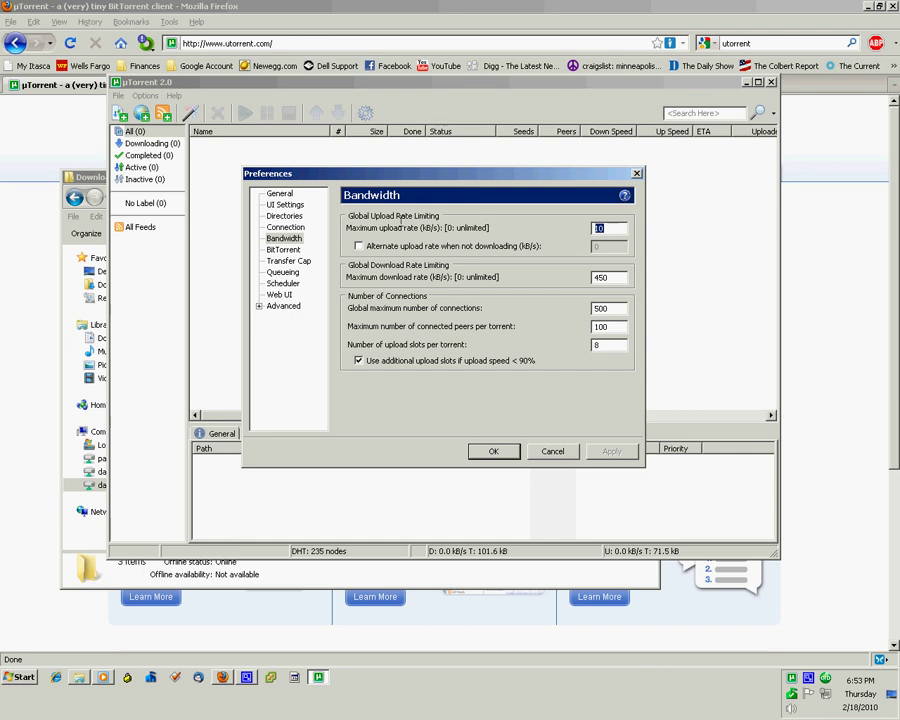
pyautogui.click(611, 229)
pyautogui.doubleClick(610, 280)
pyautogui.click(615, 279)
# - Set BitTorrent outgoing protocol encryption to Forced and confirm the preferences with OK
pyautogui.click(282, 250)
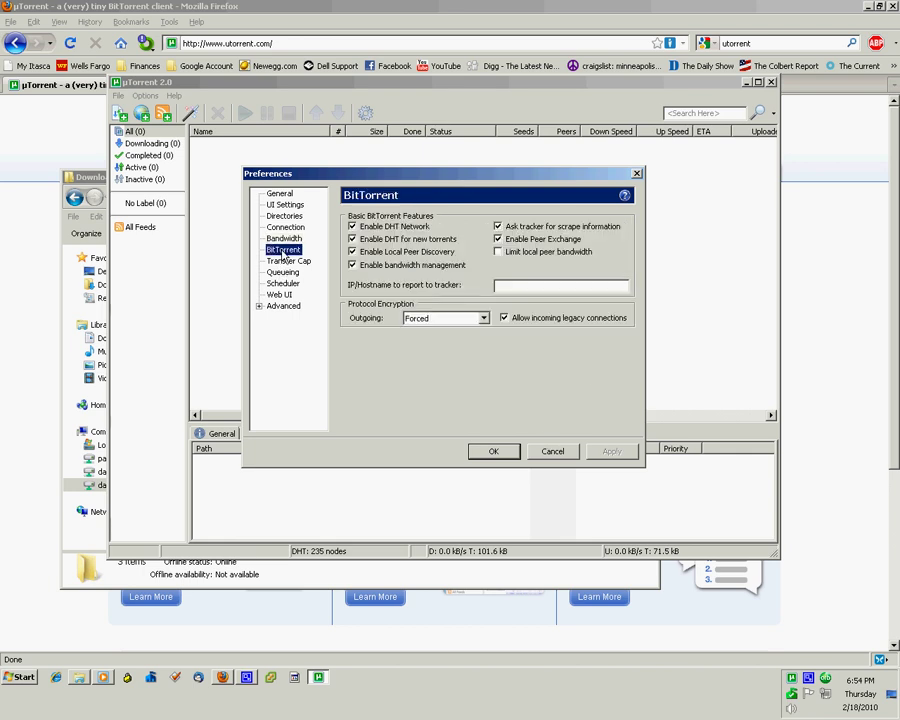
pyautogui.click(482, 318)
pyautogui.click(447, 350)
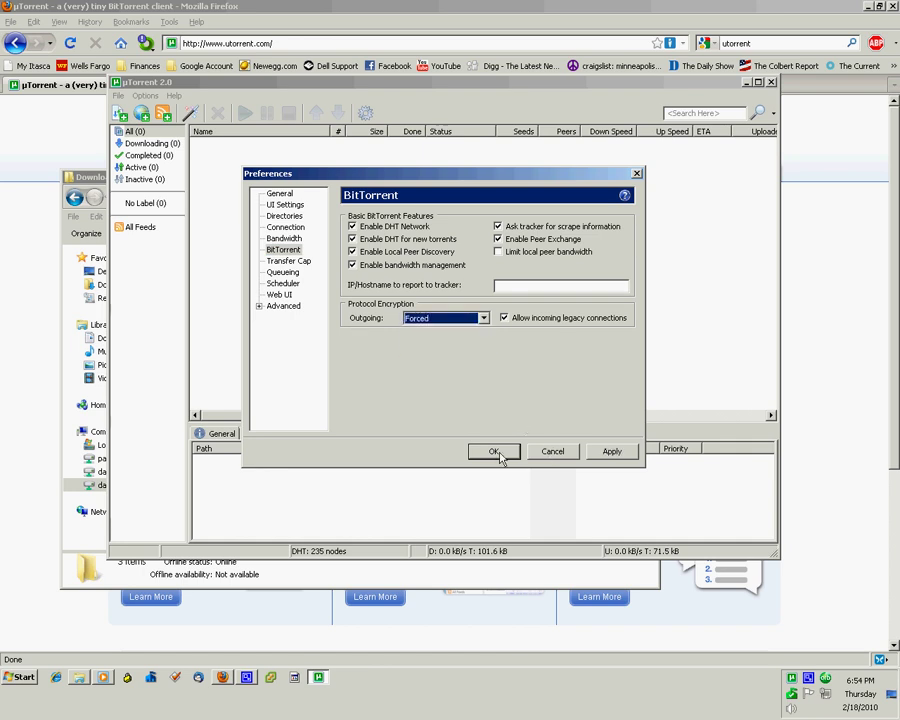
pyautogui.click(496, 452)
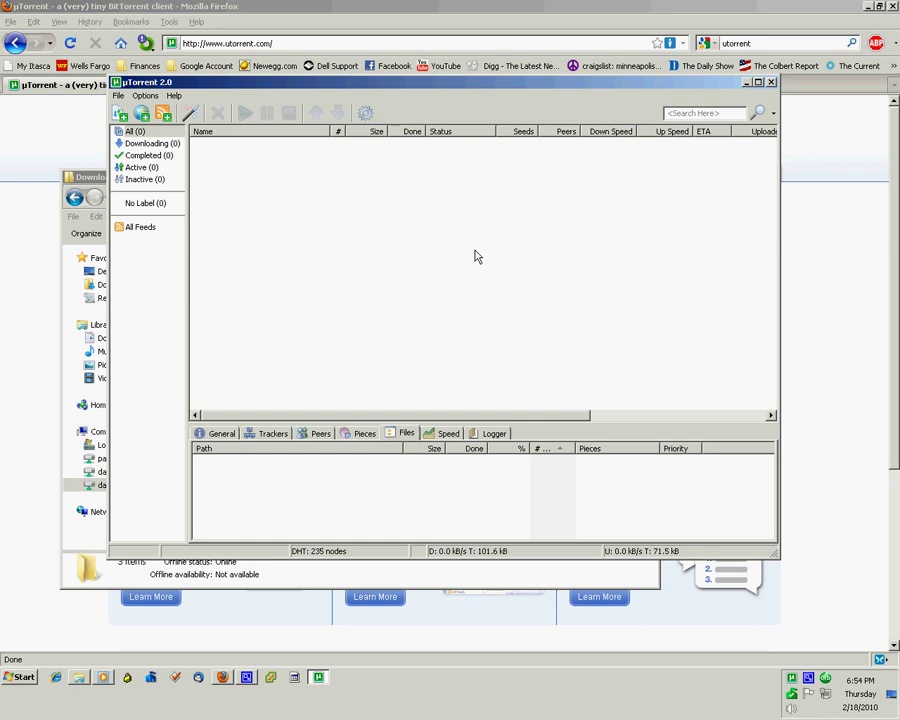
# - In Firefox, view the Torrent Scan, Pirate Bay and isoHunt tabs, then return to the µTorrent tab
pyautogui.click(376, 8)
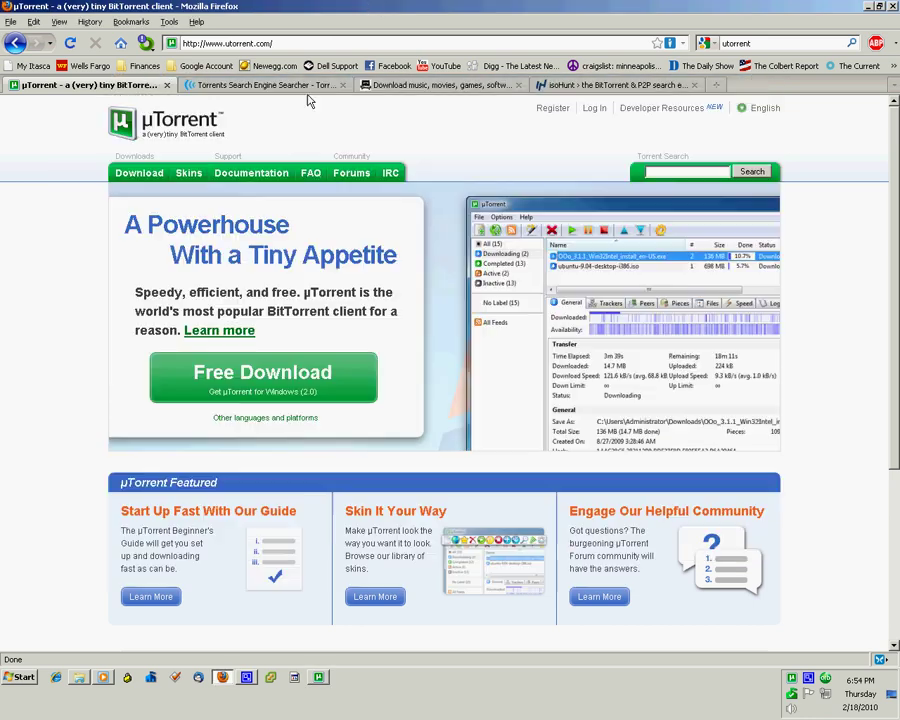
pyautogui.click(300, 86)
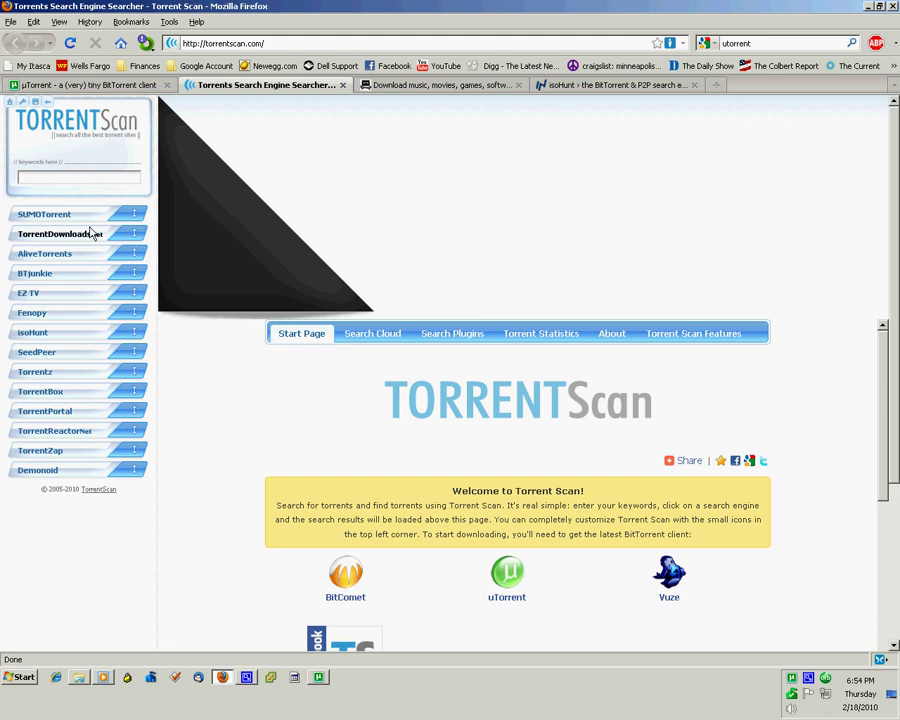
pyautogui.click(58, 183)
pyautogui.click(455, 88)
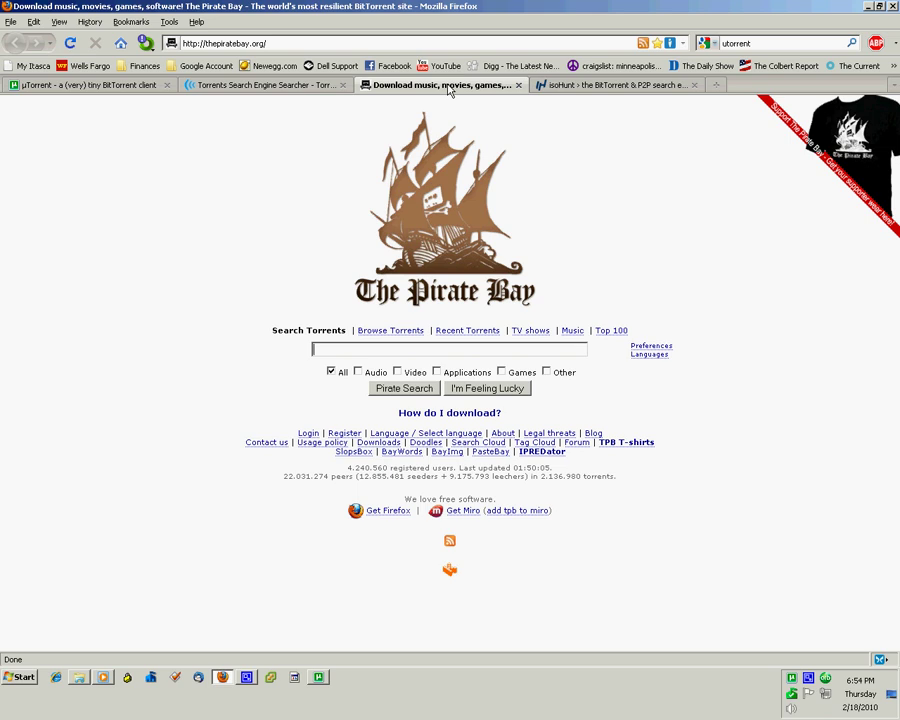
pyautogui.click(610, 86)
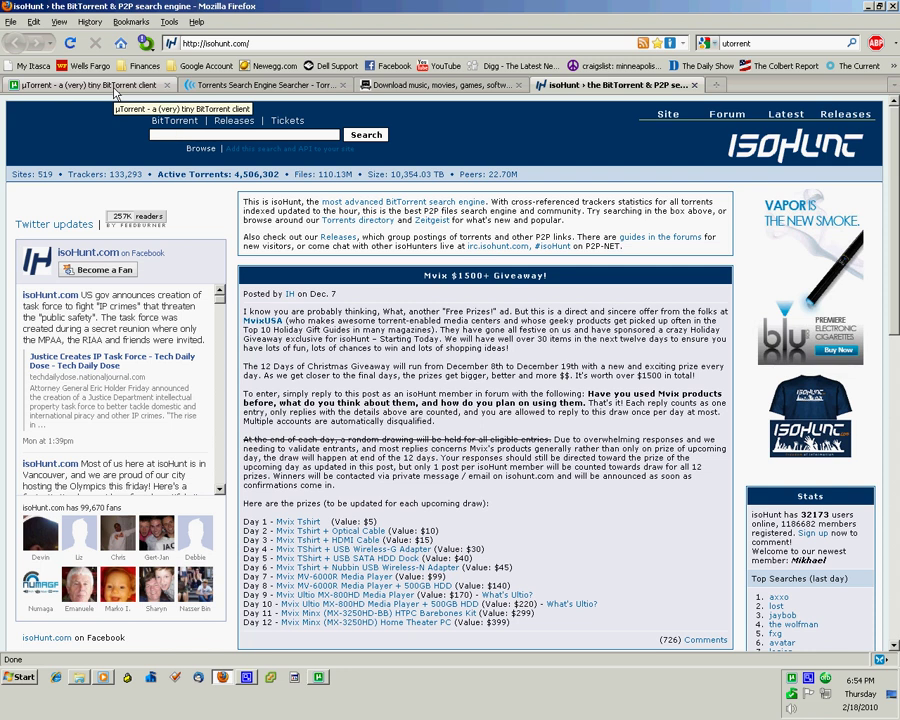
pyautogui.click(81, 85)
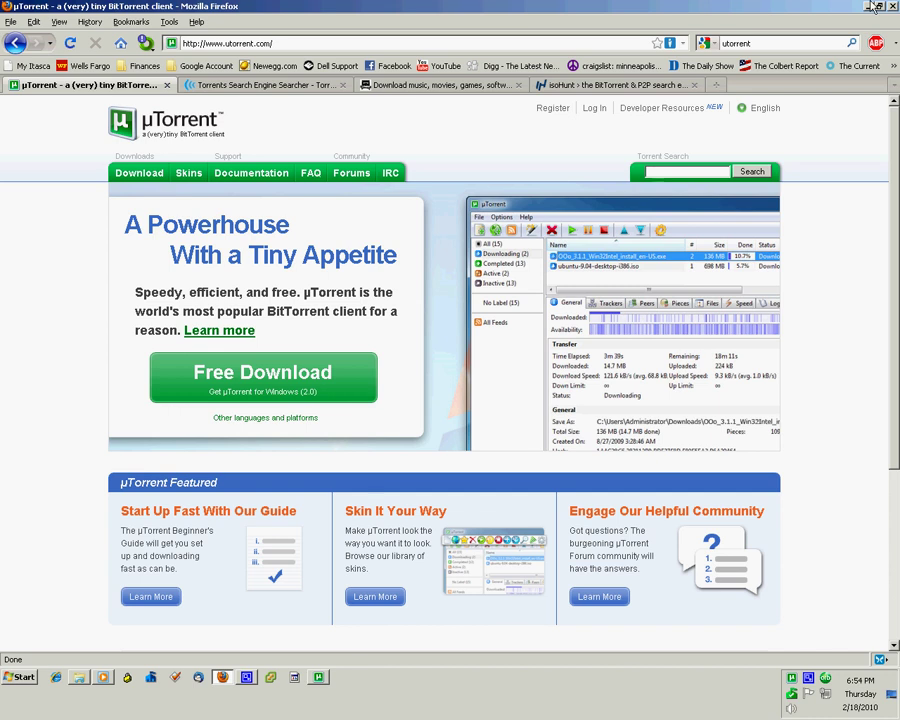
# - Check that the Finished folder in Z:\Downloads is empty, then return to the Downloads listing
pyautogui.click(78, 677)
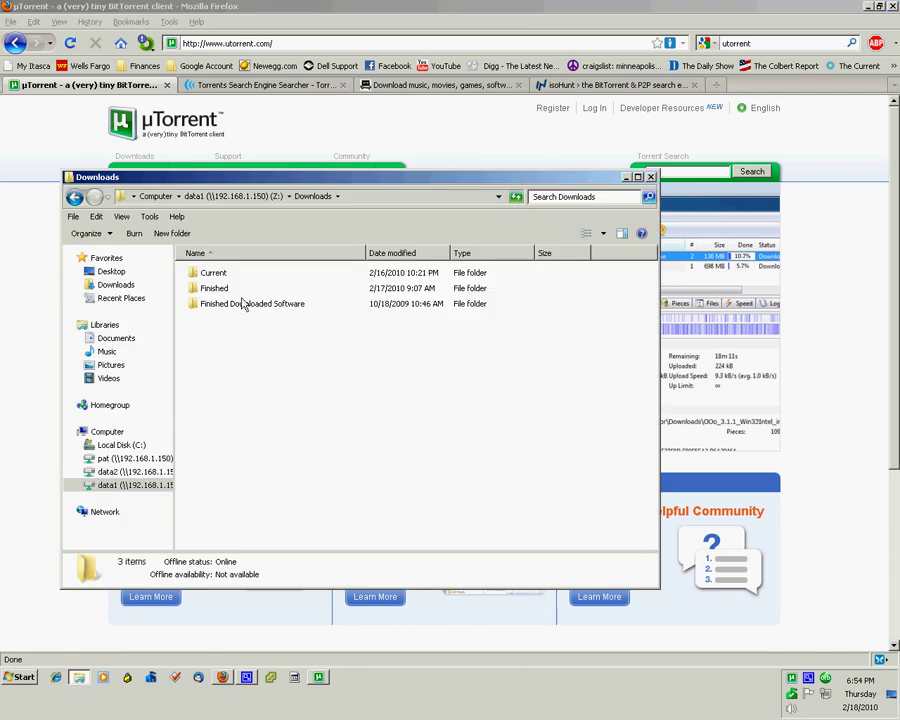
pyautogui.doubleClick(230, 289)
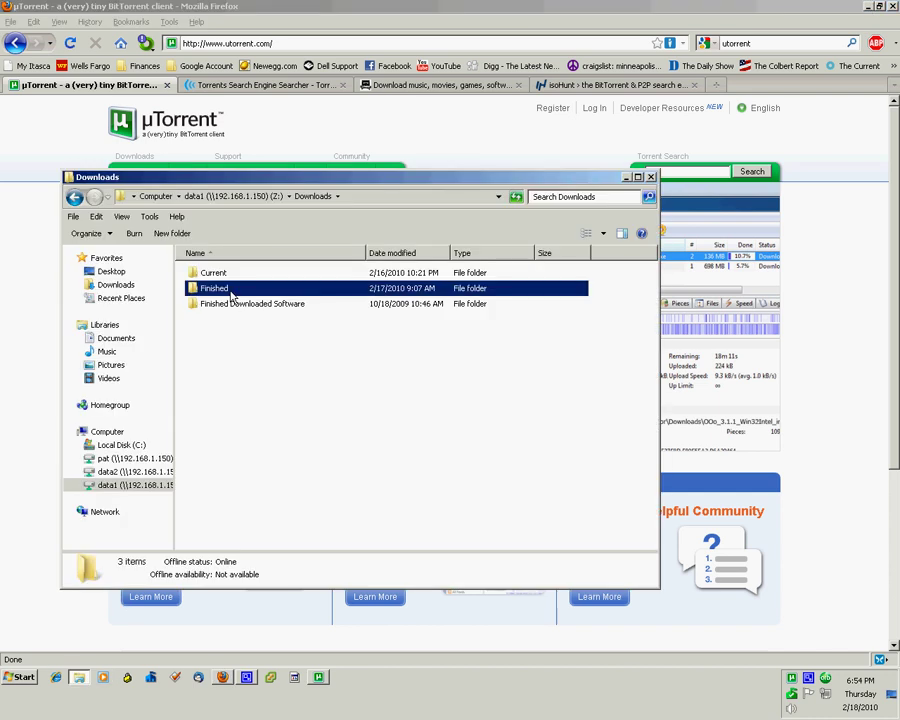
pyautogui.click(73, 197)
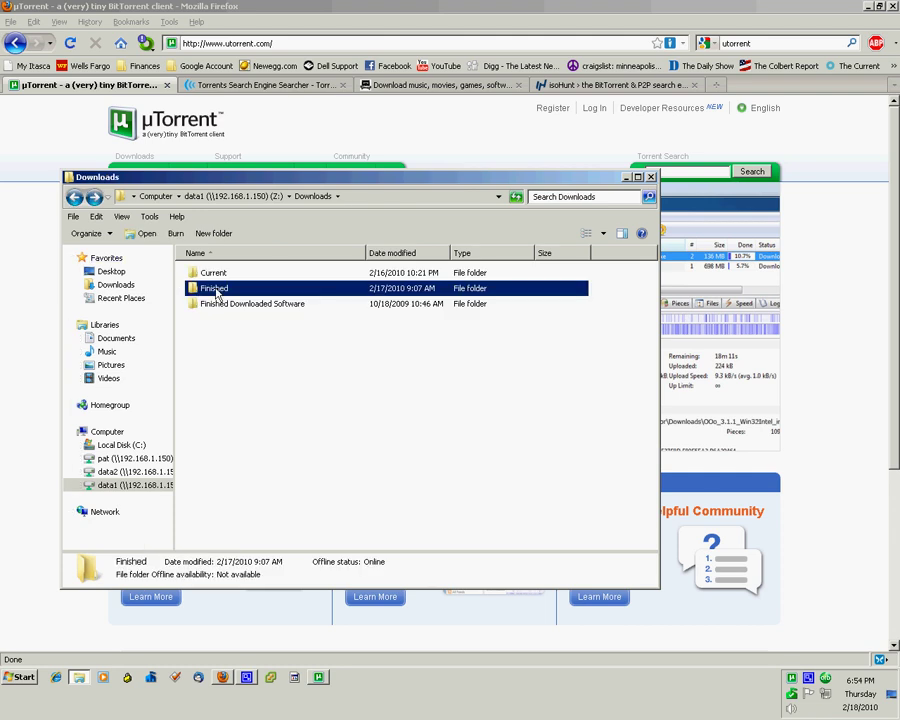
pyautogui.rightClick(216, 292)
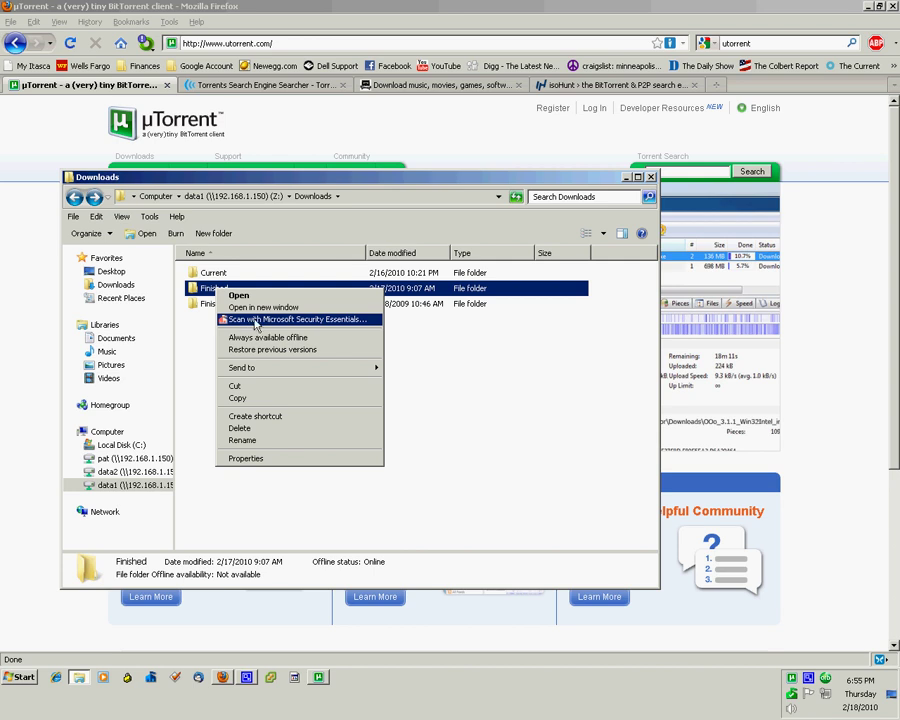
pyautogui.click(542, 481)
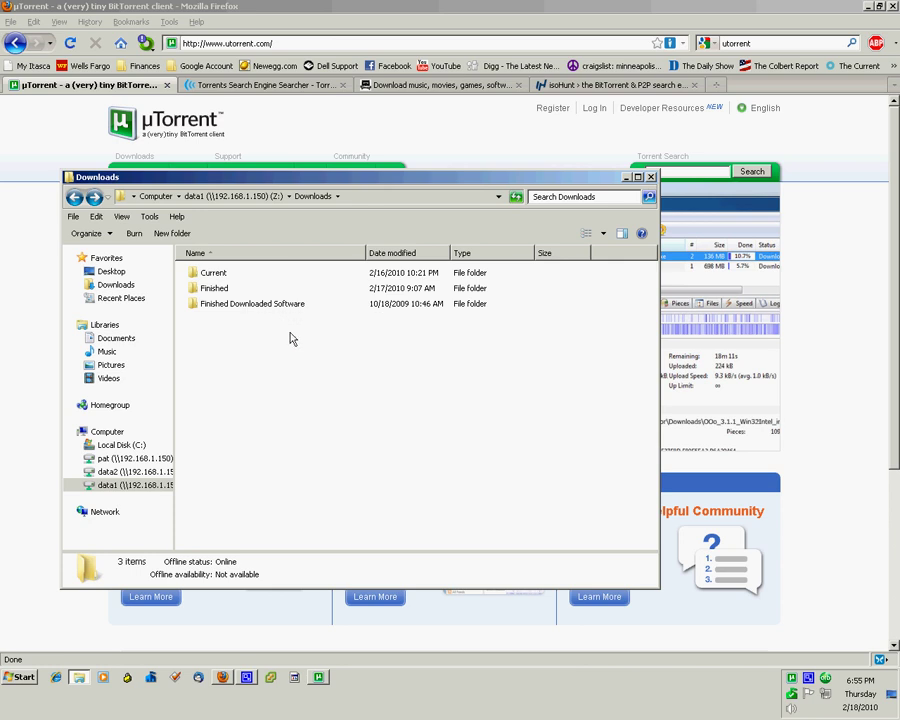
# - Restore the µTorrent 2.0 window from the taskbar, showing its empty torrent list
pyautogui.click(319, 678)
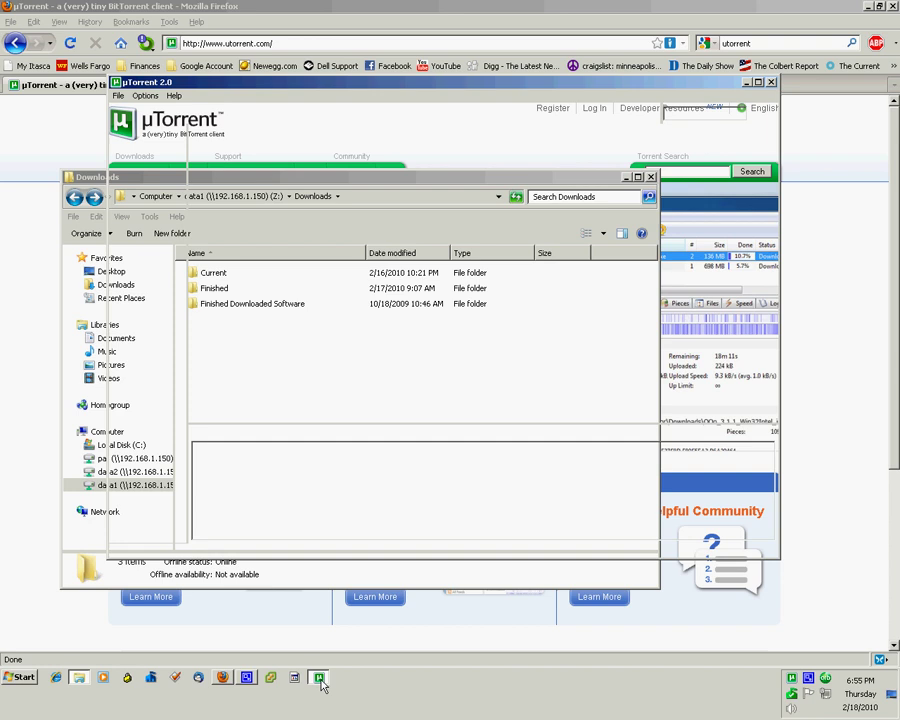